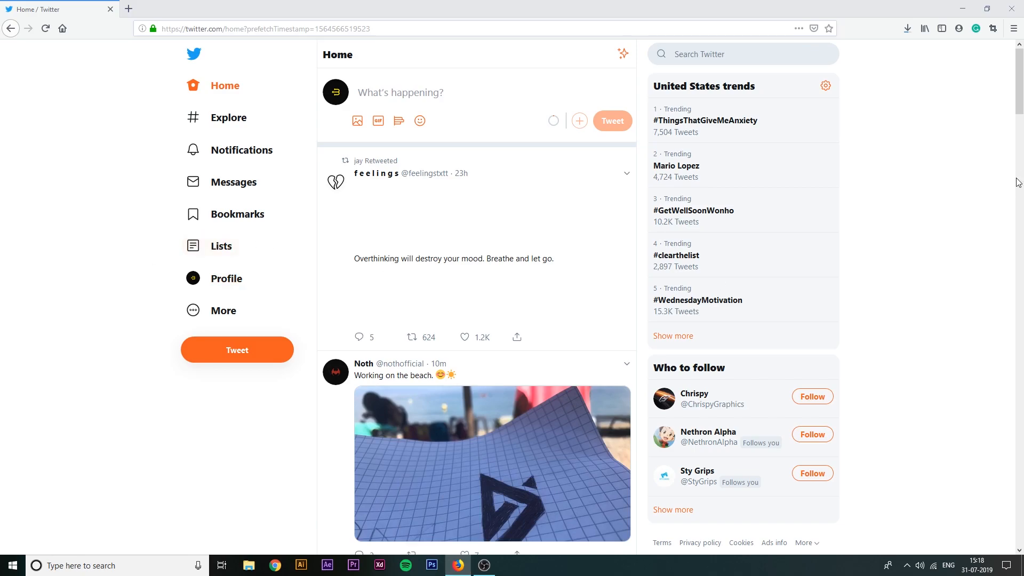
Look over the account's own profile page and the home feed in the current Twitter layout
{"action": "left_click", "coordinate": [227, 278]}
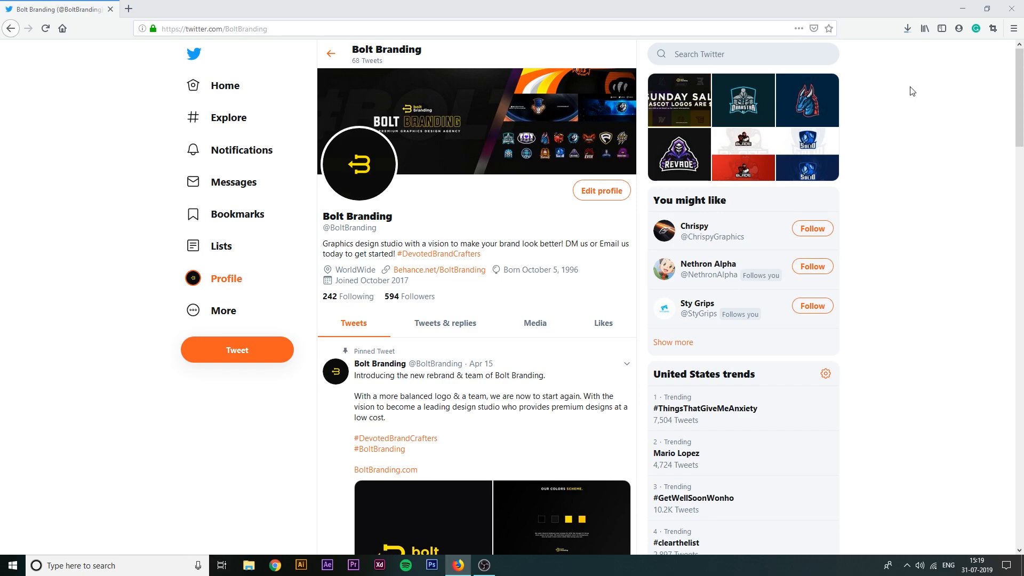
{"action": "left_click", "coordinate": [235, 81]}
{"action": "scroll", "coordinate": [994, 132], "scroll_direction": "down", "scroll_amount": 1}
{"action": "scroll", "coordinate": [605, 192], "scroll_direction": "up", "scroll_amount": 1}
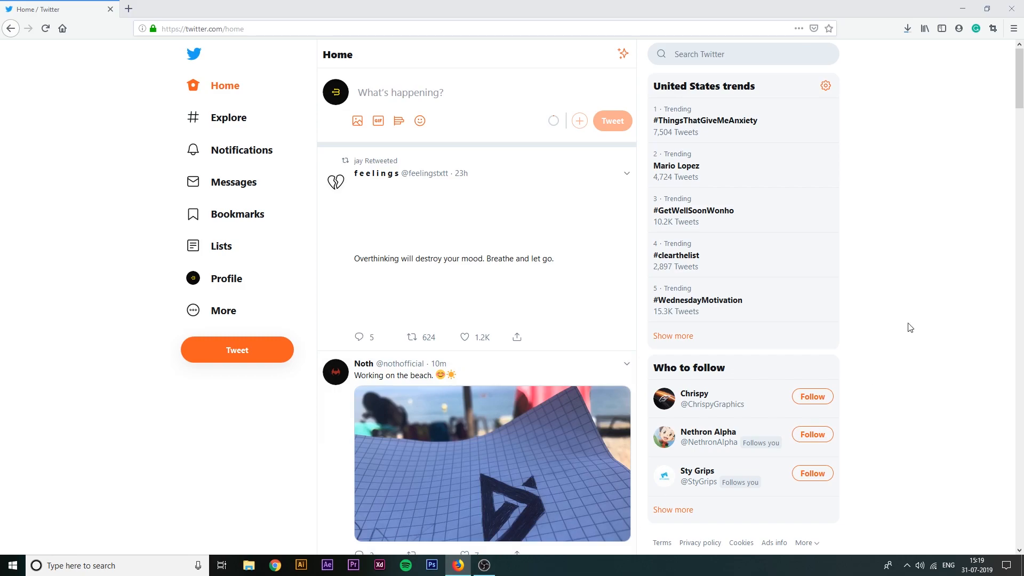
Open the Firefox Add-ons Manager and search for extensions matching "Good Twitter"
{"action": "left_click", "coordinate": [1015, 30]}
{"action": "left_click", "coordinate": [1014, 30]}
{"action": "left_click", "coordinate": [1015, 30]}
{"action": "left_click", "coordinate": [945, 205]}
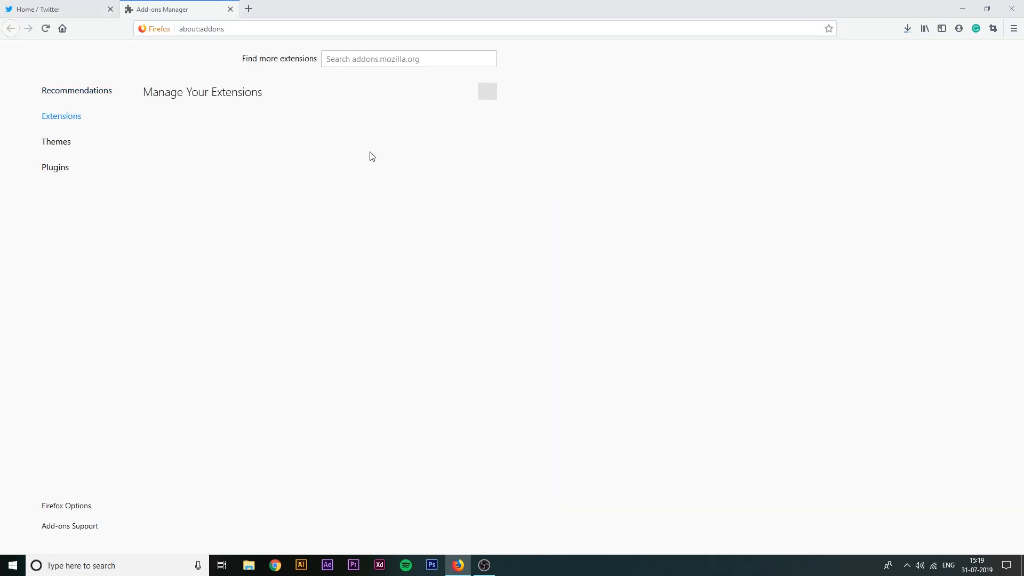
{"action": "left_click", "coordinate": [360, 66]}
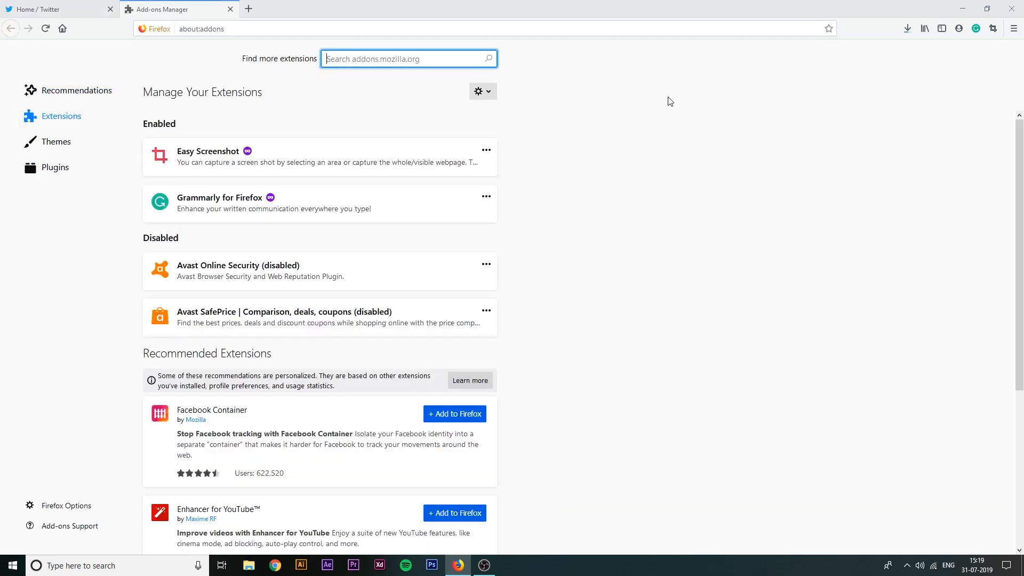
{"action": "type", "text": "Good Twitter"}
{"action": "key", "text": "Return"}
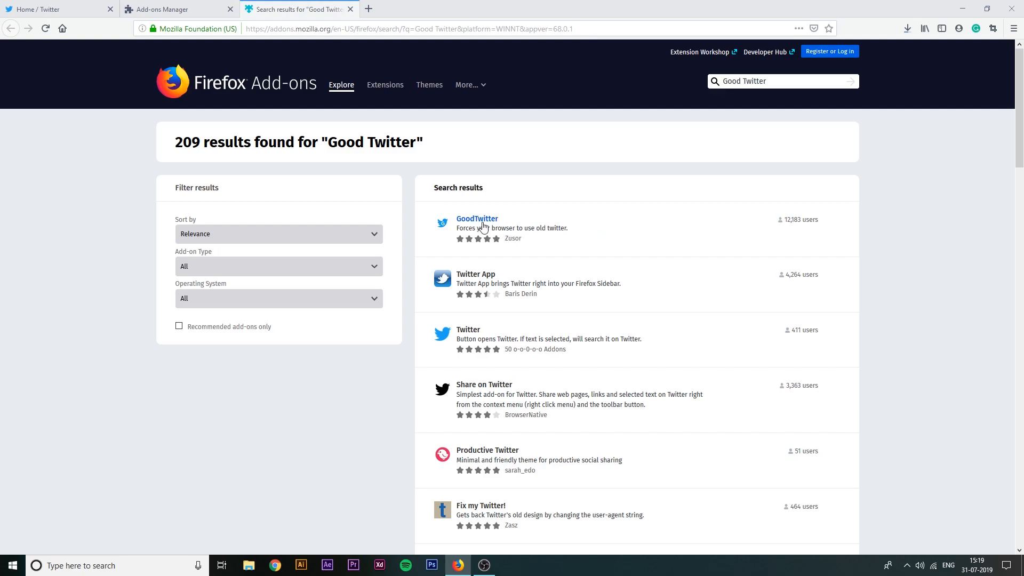
Add the GoodTwitter extension to Firefox with its requested permissions and check for it among the installed extensions
{"action": "left_click", "coordinate": [716, 236]}
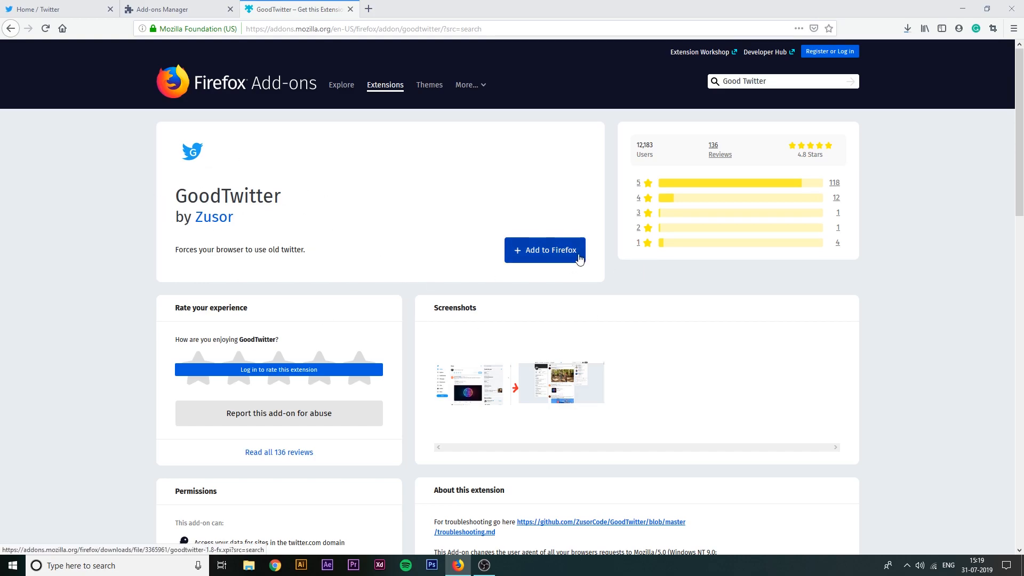
{"action": "left_click", "coordinate": [579, 256]}
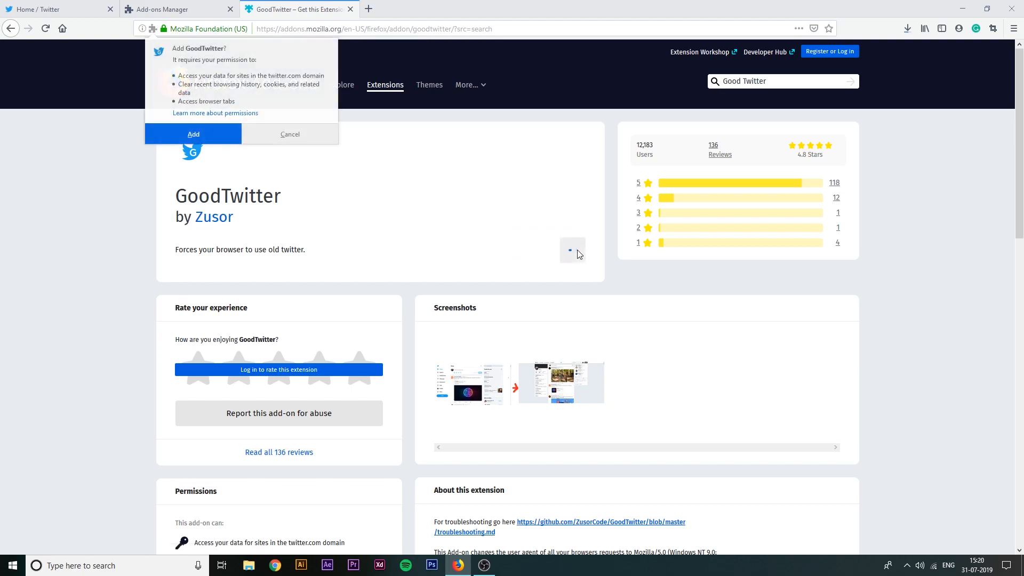
{"action": "left_click", "coordinate": [194, 134]}
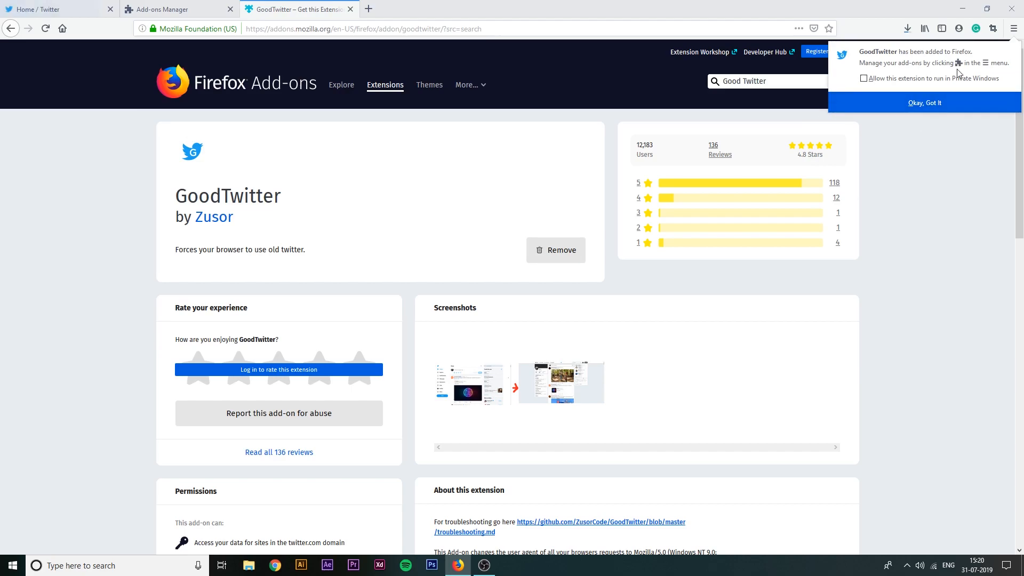
{"action": "left_click", "coordinate": [947, 103]}
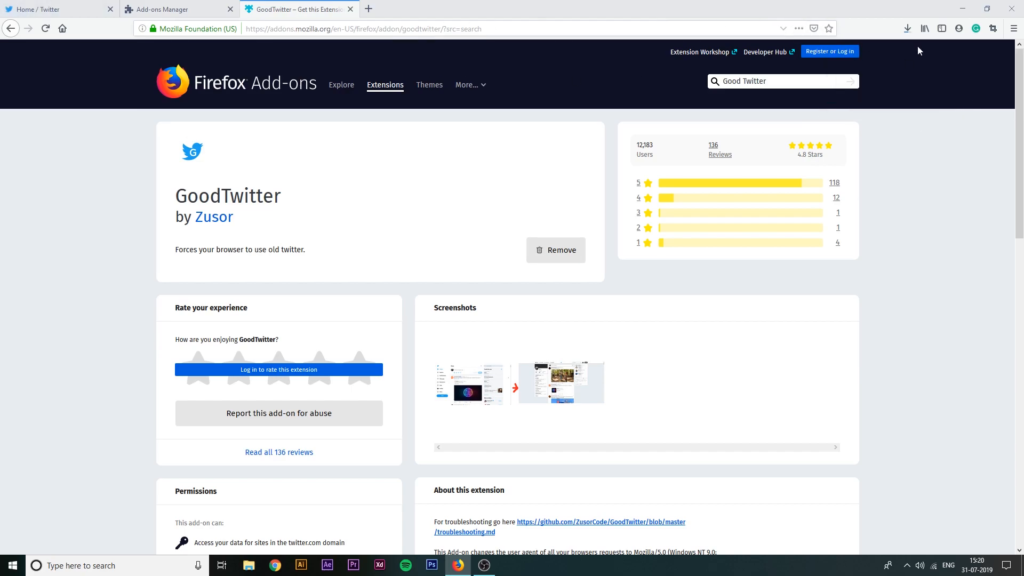
{"action": "left_click", "coordinate": [160, 9]}
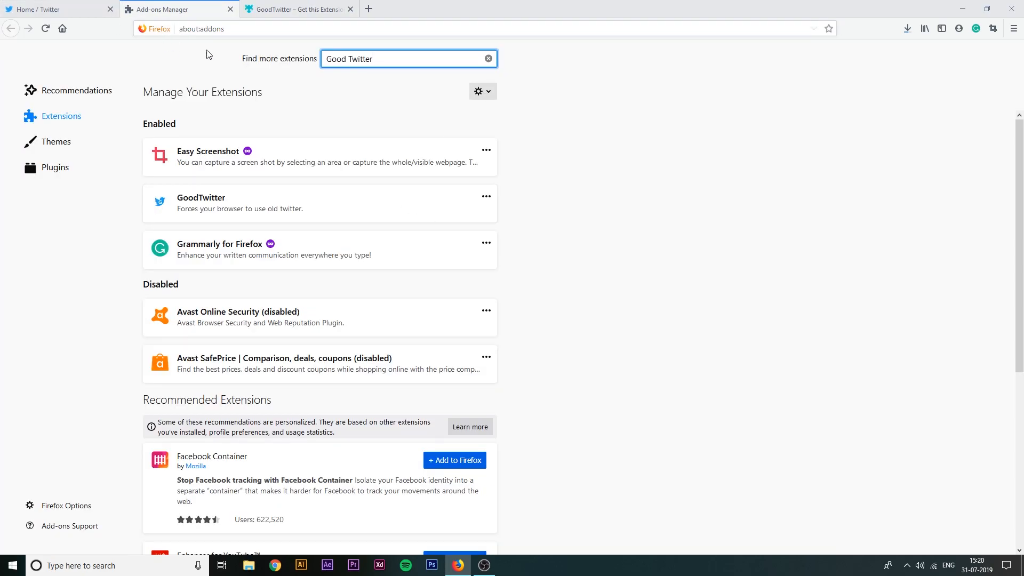
{"action": "left_click", "coordinate": [594, 265]}
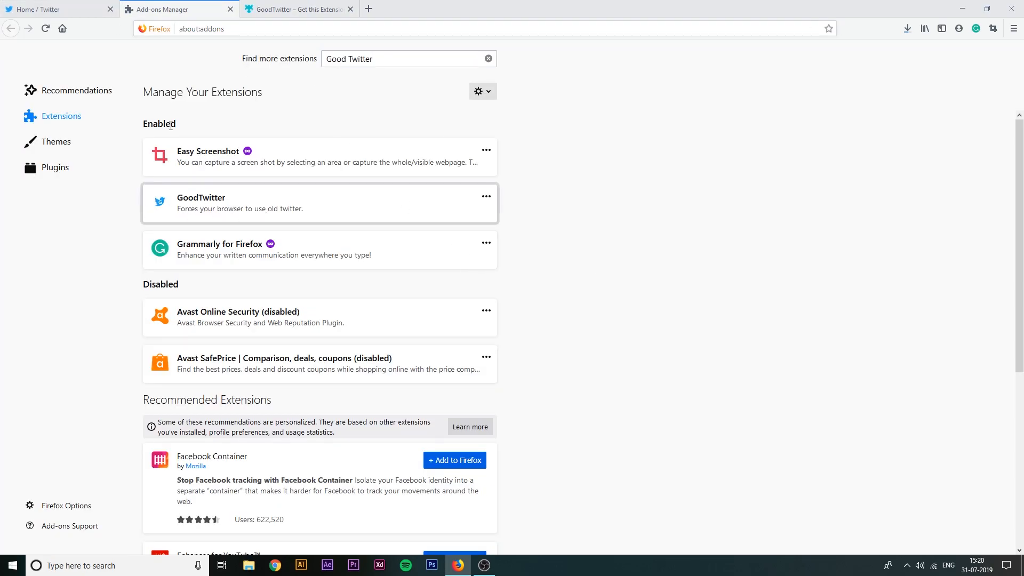
Return to the open Twitter page and log out of the account
{"action": "left_click", "coordinate": [64, 10]}
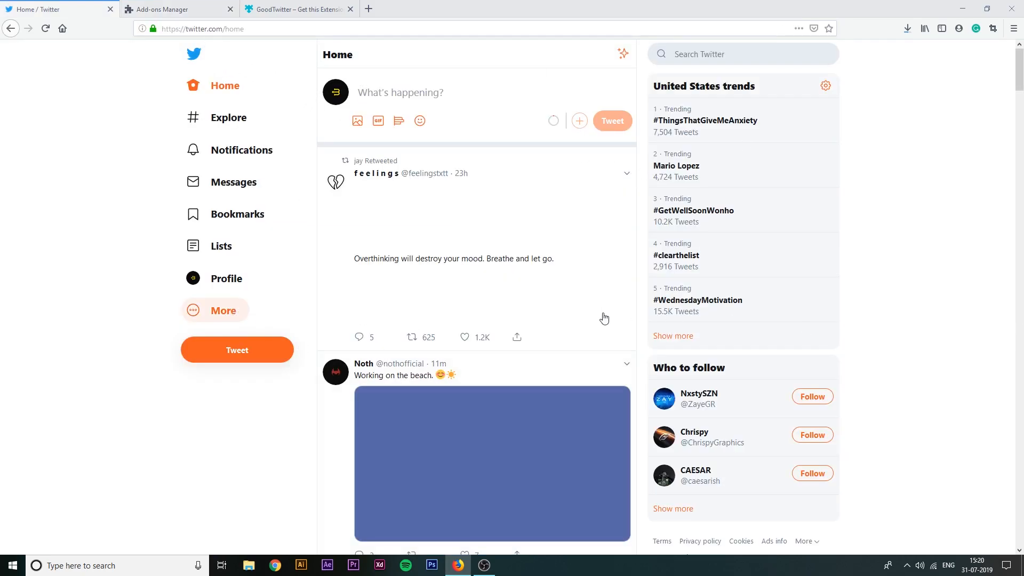
{"action": "left_click", "coordinate": [227, 312]}
{"action": "left_click", "coordinate": [246, 318]}
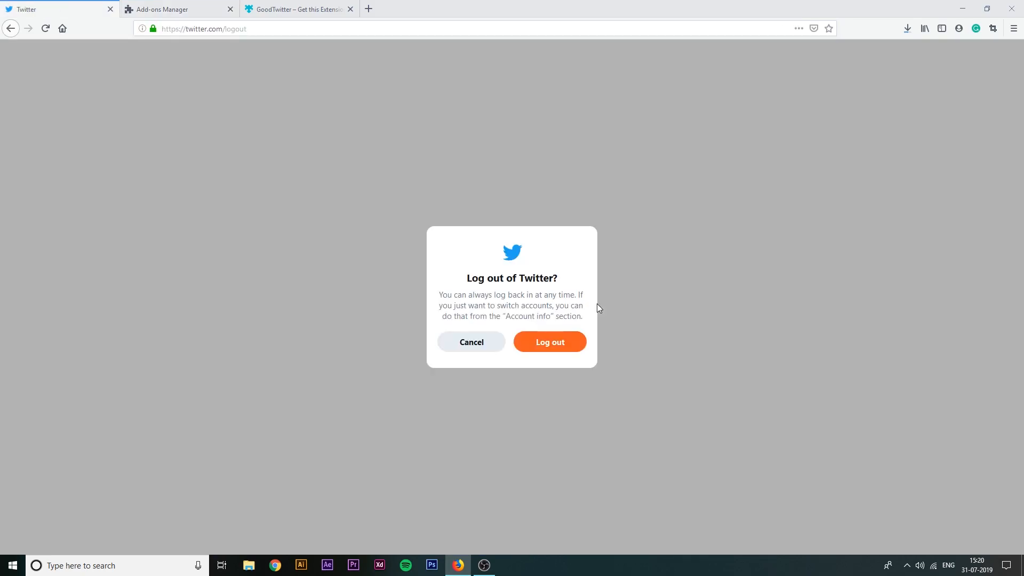
{"action": "left_click", "coordinate": [526, 350]}
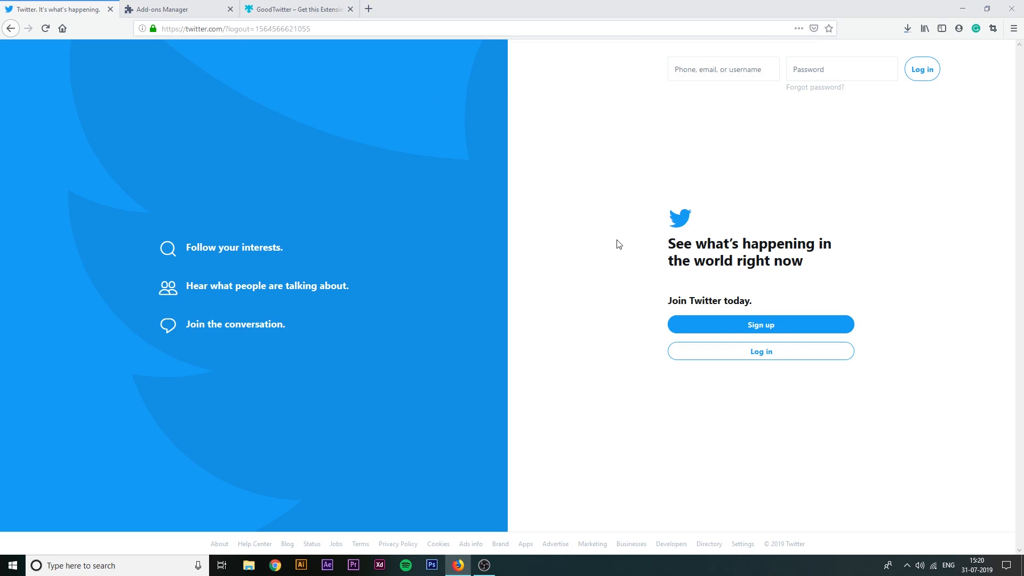
Log back in to Twitter with the saved username and password of the account
{"action": "left_click", "coordinate": [733, 68]}
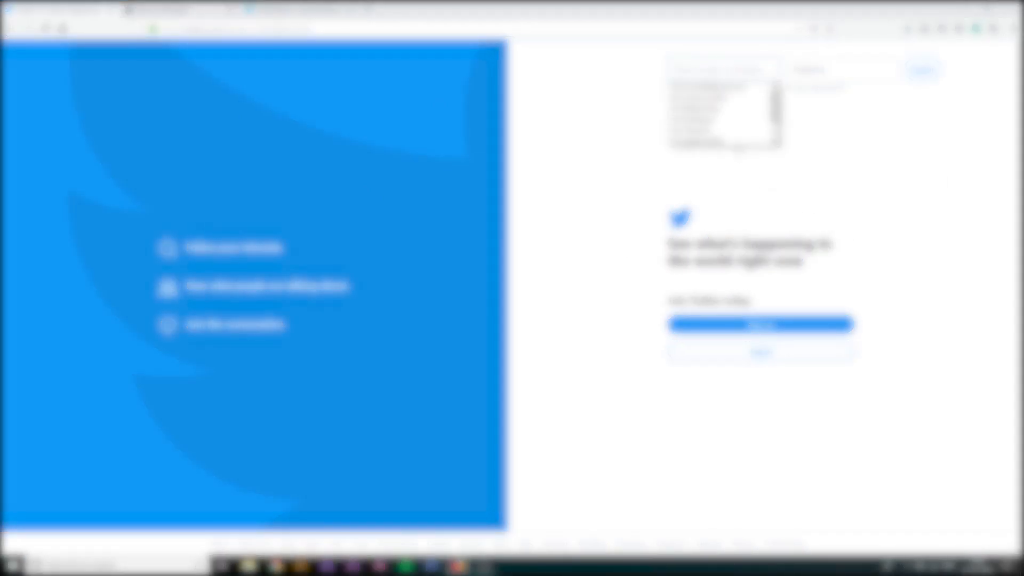
{"action": "left_click", "coordinate": [717, 109]}
{"action": "left_click", "coordinate": [922, 69]}
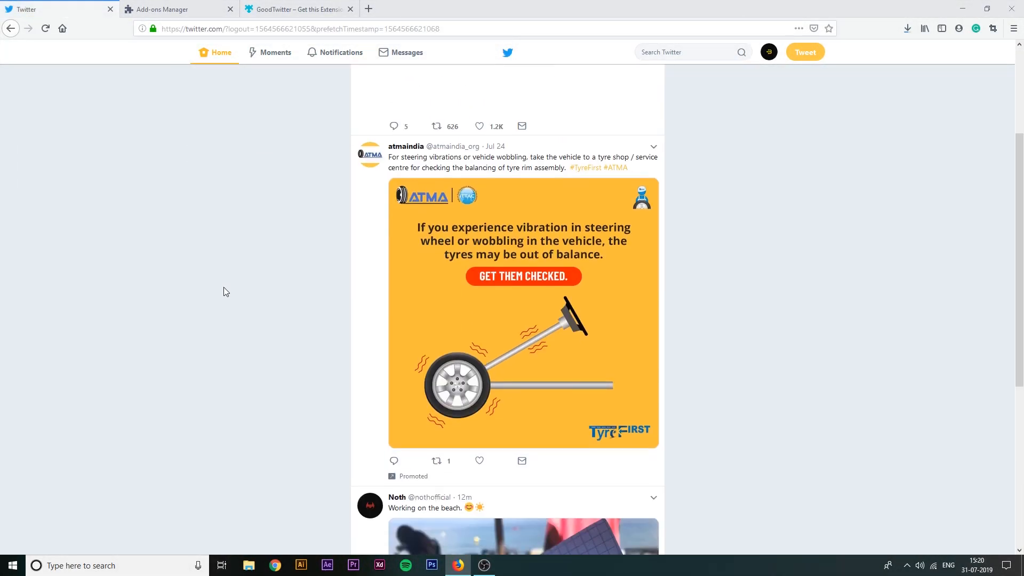
Look through the home feed and the trends list in the old Twitter layout
{"action": "scroll", "coordinate": [216, 261], "scroll_direction": "down", "scroll_amount": 9}
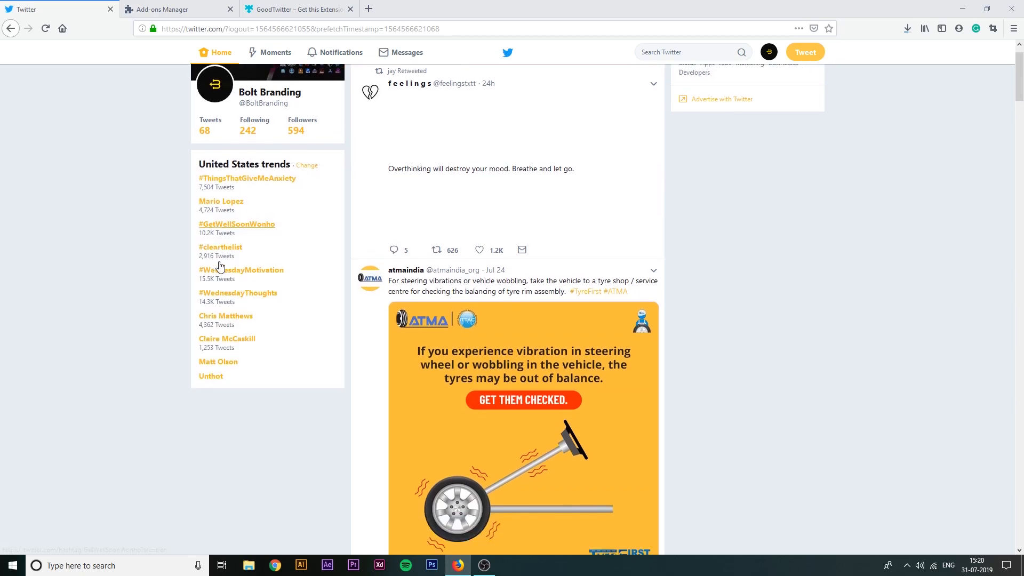
{"action": "scroll", "coordinate": [674, 244], "scroll_direction": "down", "scroll_amount": 6}
{"action": "scroll", "coordinate": [679, 243], "scroll_direction": "up", "scroll_amount": 15}
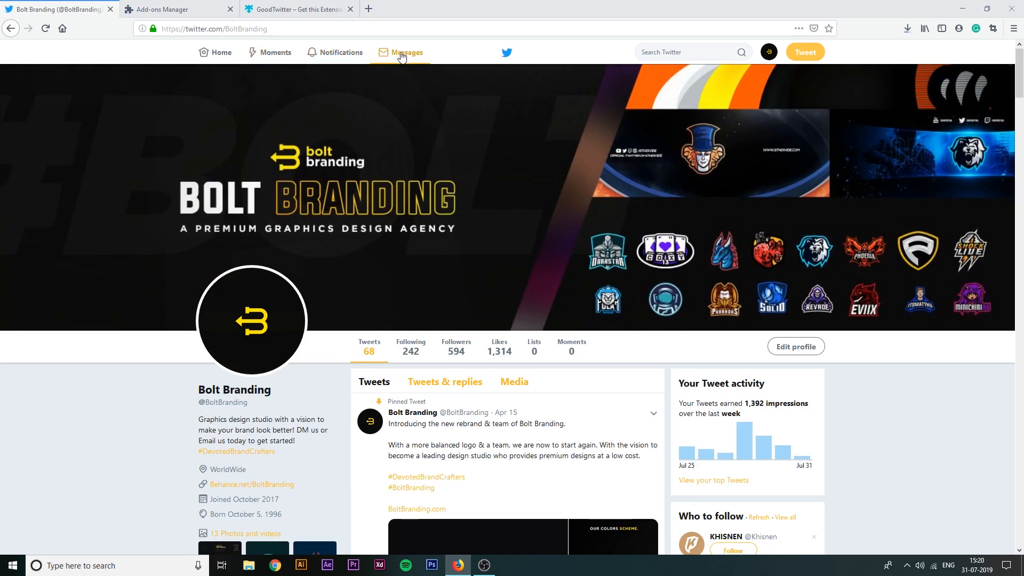
Open the account's own profile page and look through its tweets in the old layout
{"action": "left_click", "coordinate": [774, 52]}
{"action": "left_click", "coordinate": [672, 76]}
{"action": "scroll", "coordinate": [926, 318], "scroll_direction": "down", "scroll_amount": 3}
{"action": "scroll", "coordinate": [898, 304], "scroll_direction": "down", "scroll_amount": 2}
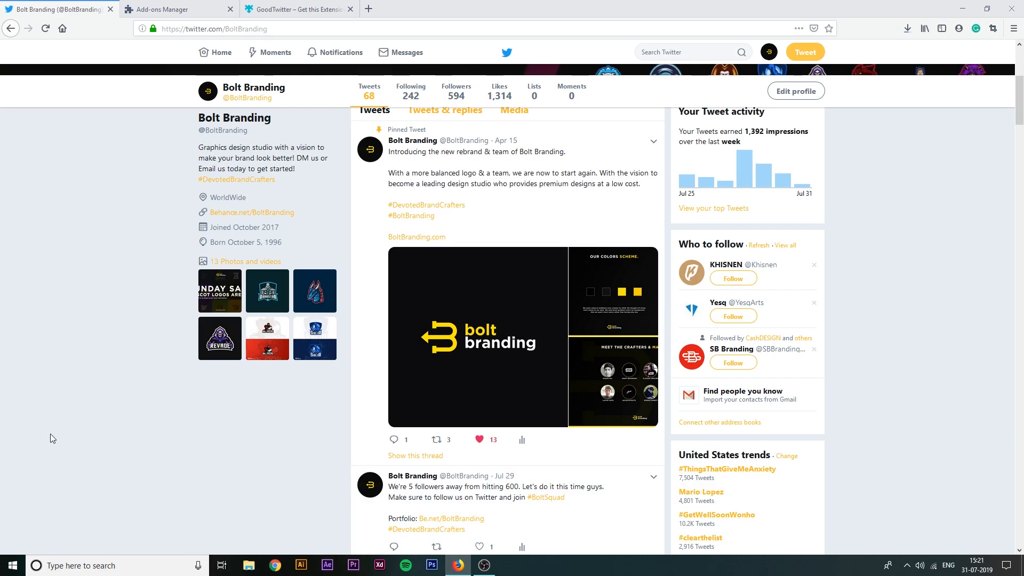
{"action": "left_click", "coordinate": [122, 566]}
{"action": "type", "text": "ex"}
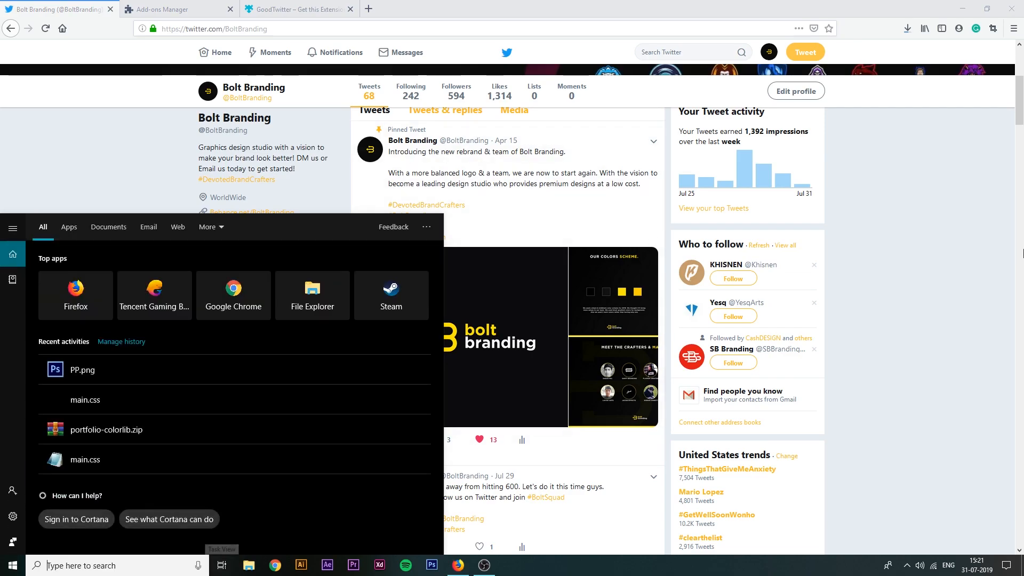
{"action": "left_click", "coordinate": [920, 308]}
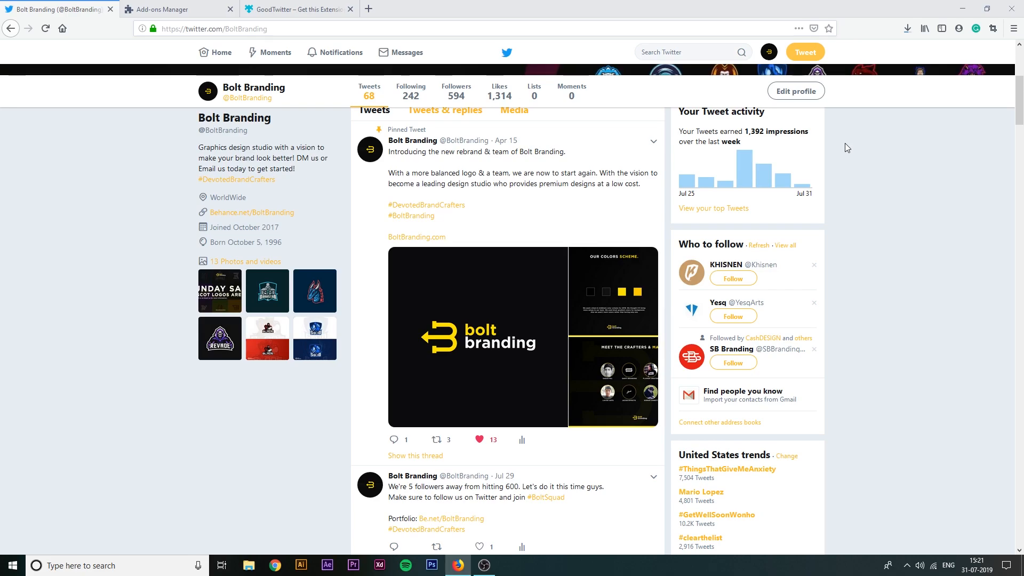
{"action": "scroll", "coordinate": [807, 205], "scroll_direction": "up", "scroll_amount": 3}
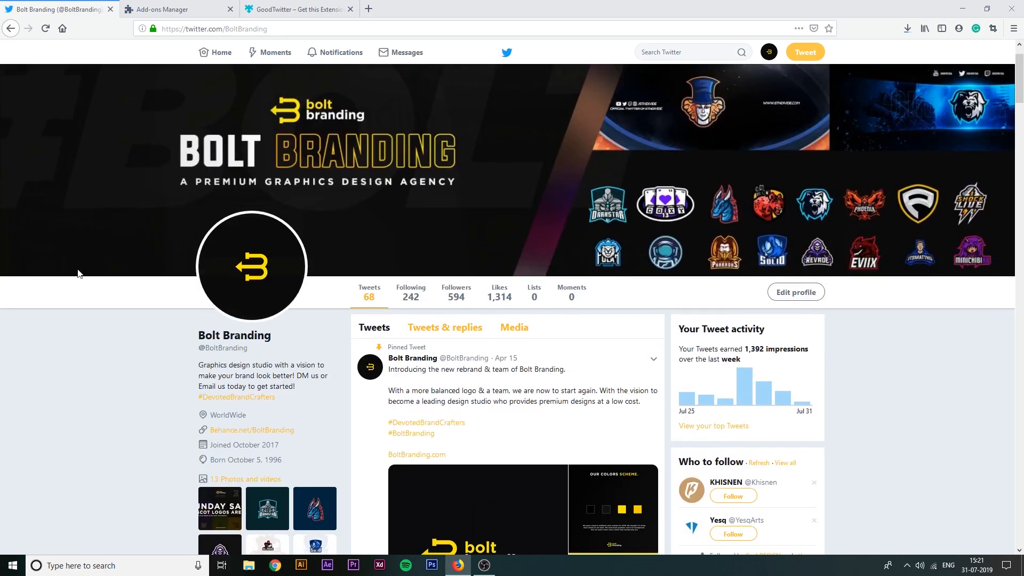